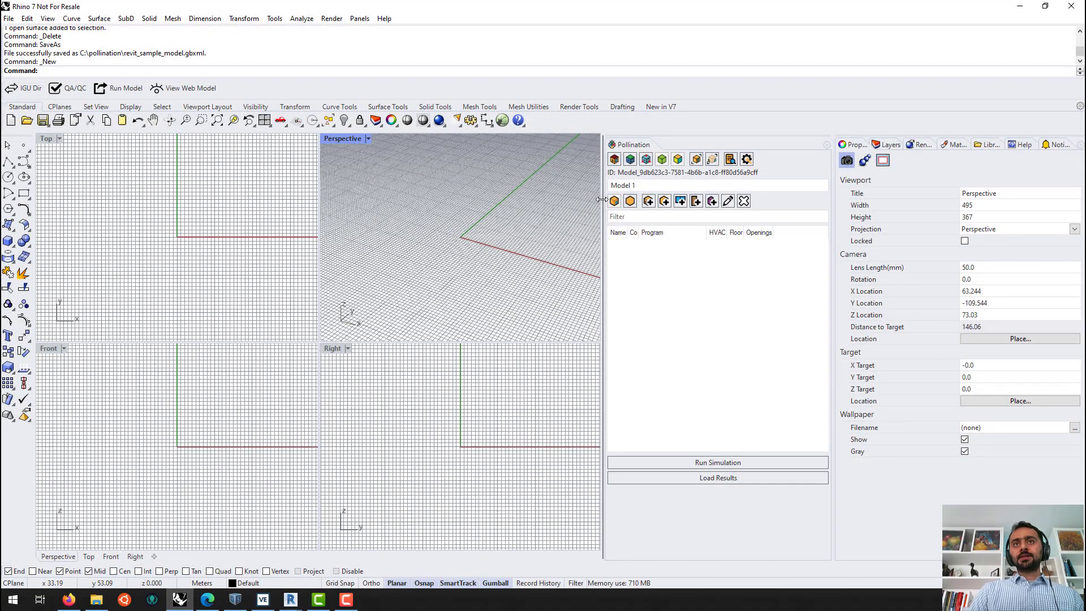
Open Honeybee.hbjson from the cad-demo folder using the Honeybee Model (*.hbjson) file type, after enlarging the viewport area.
{"action": "left_click_drag", "start_coordinate": [601, 199], "coordinate": [625, 199]}
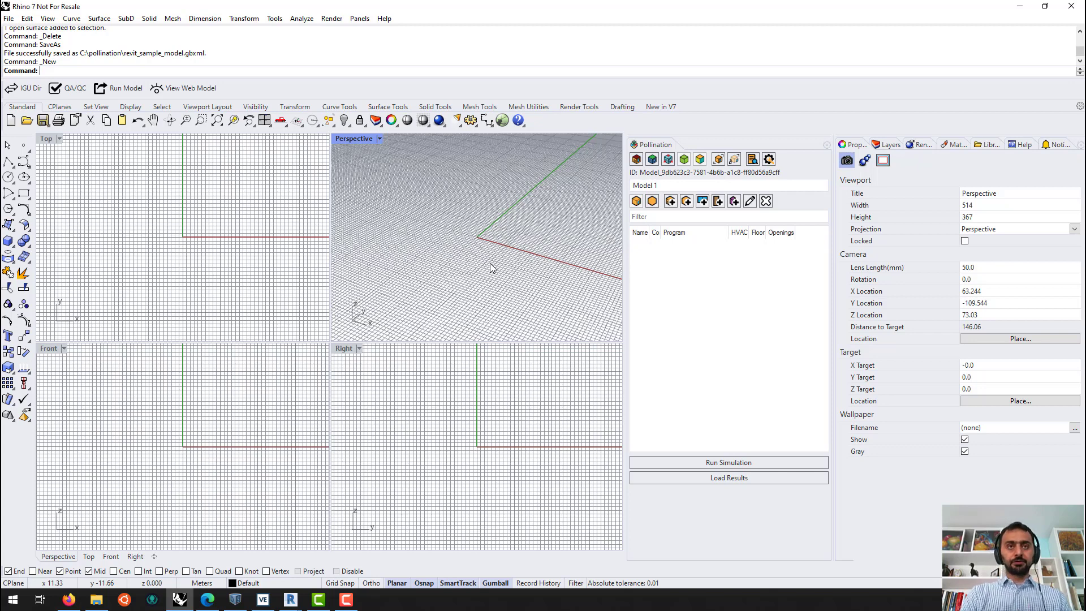
{"action": "key", "text": "ctrl+o"}
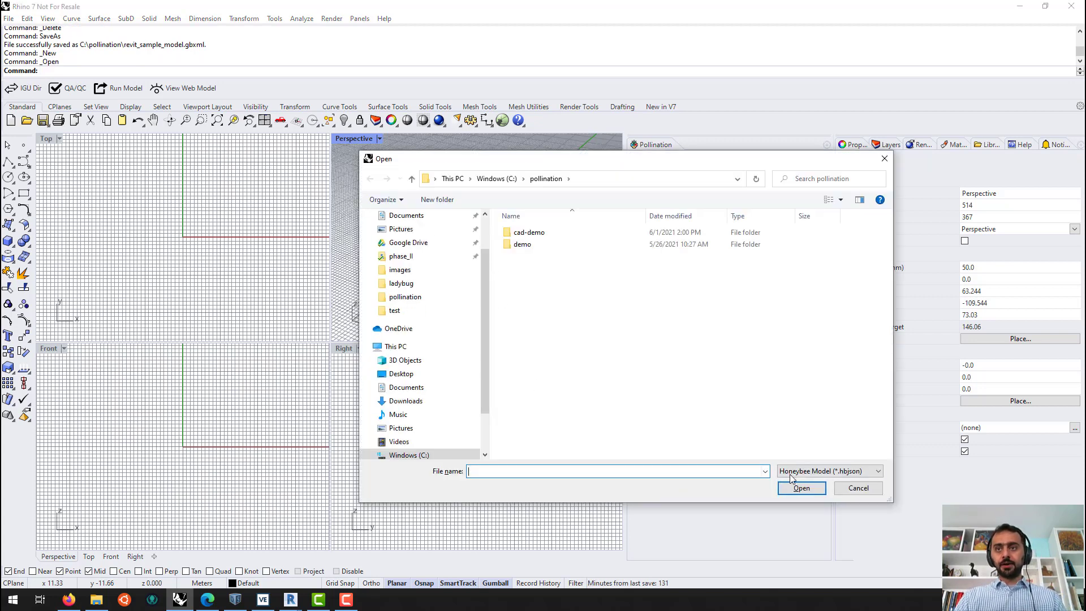
{"action": "left_click", "coordinate": [797, 473]}
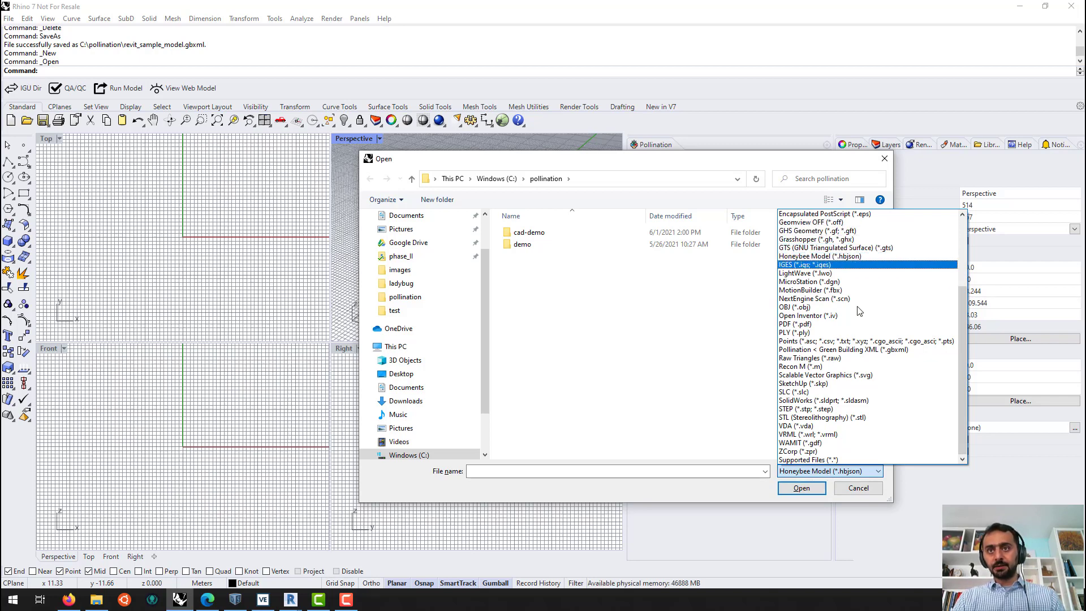
{"action": "scroll", "coordinate": [841, 256], "scroll_direction": "up", "scroll_amount": 1}
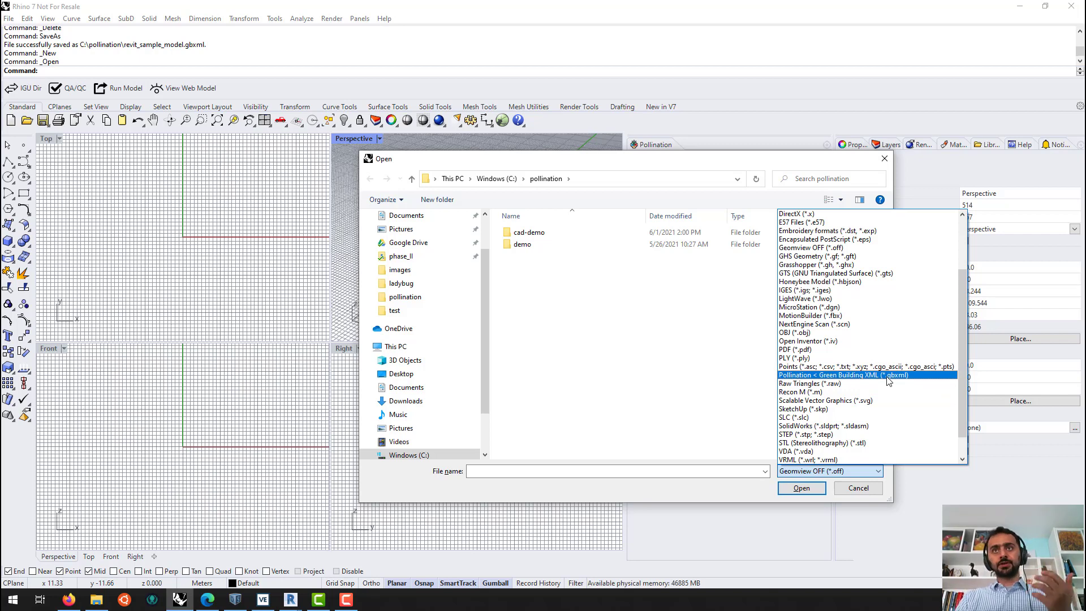
{"action": "scroll", "coordinate": [873, 368], "scroll_direction": "up", "scroll_amount": 3}
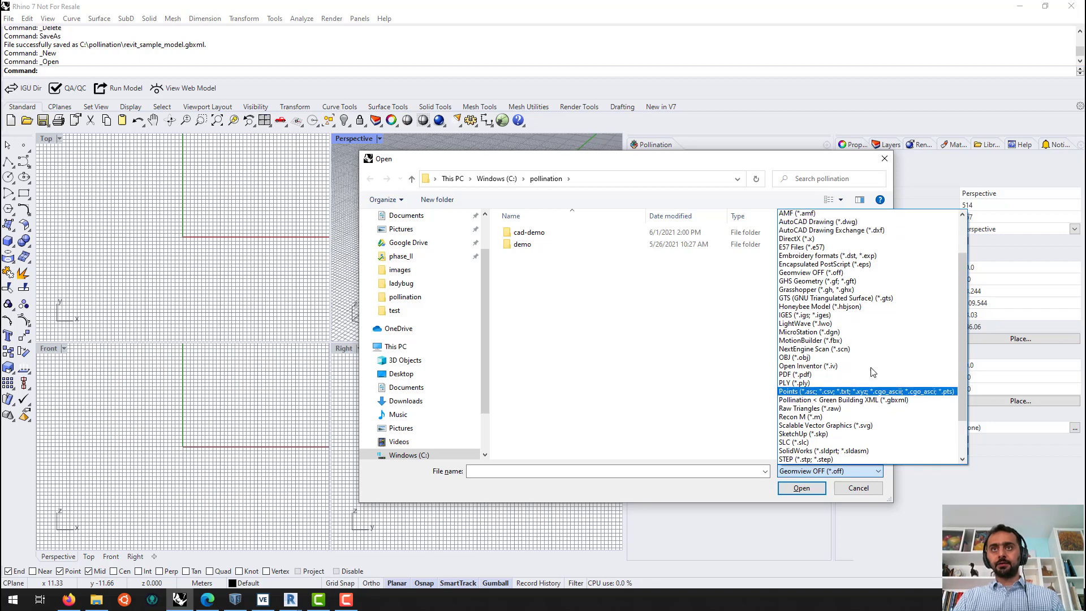
{"action": "key", "text": "Down"}
{"action": "key", "text": "Down"}
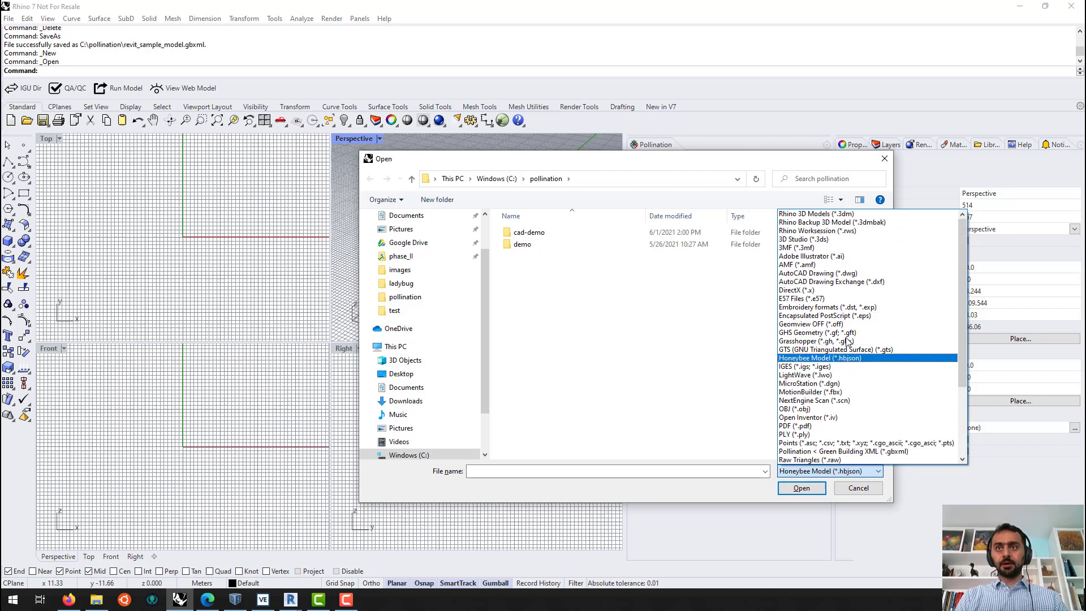
{"action": "key", "text": "Return"}
{"action": "double_click", "coordinate": [528, 233]}
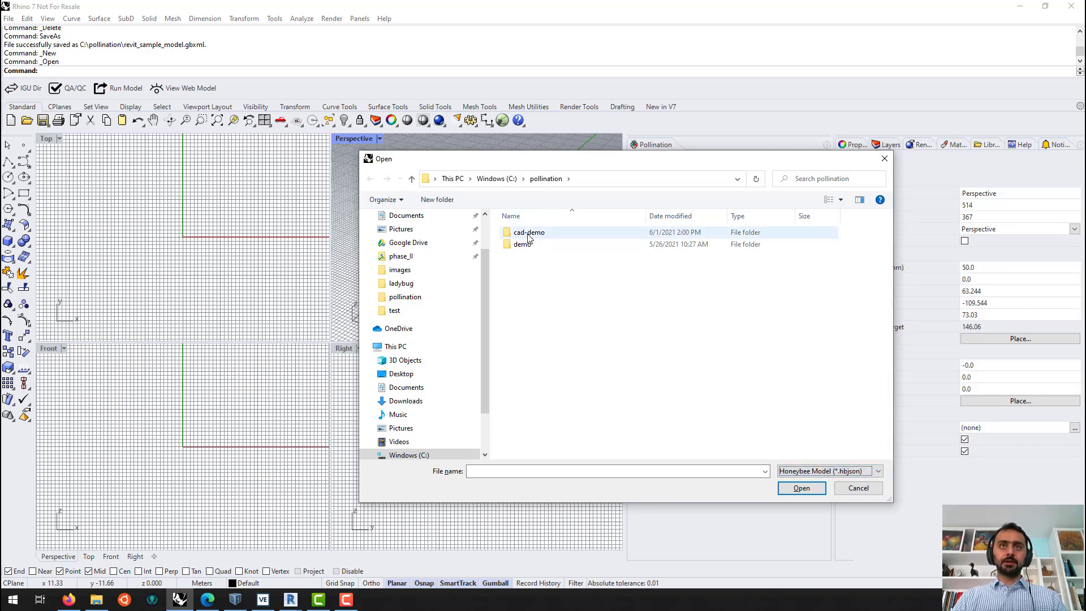
{"action": "left_click", "coordinate": [535, 232]}
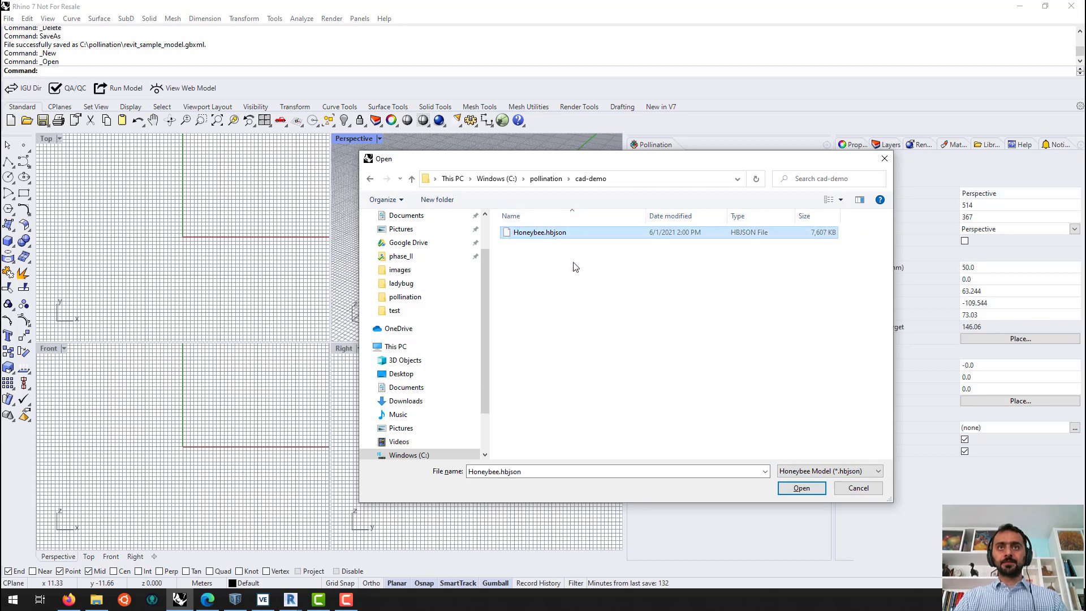
{"action": "left_click", "coordinate": [806, 490]}
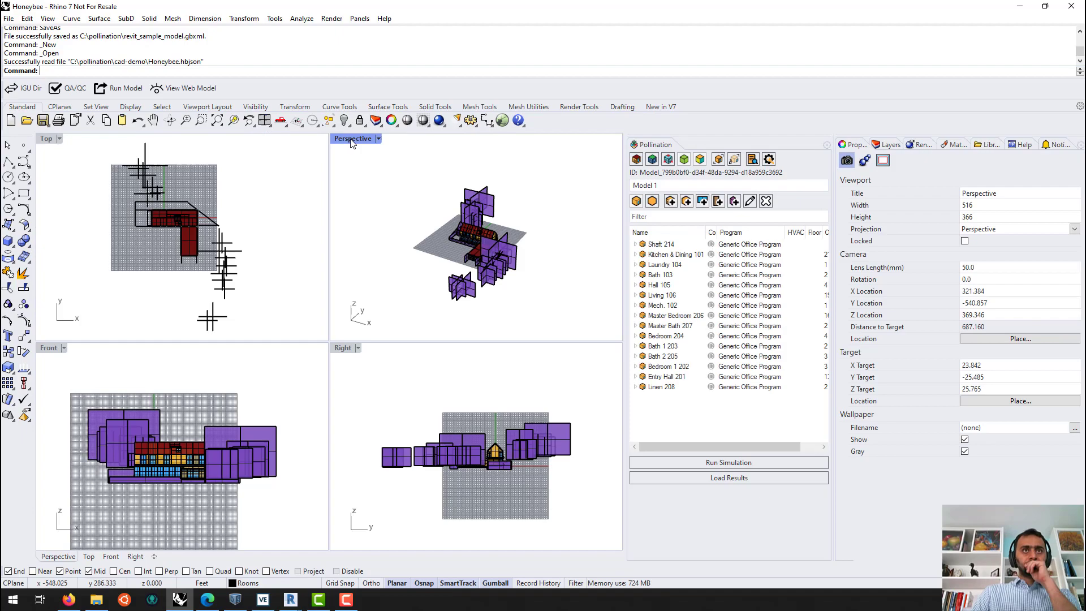
Maximize the Perspective viewport around the imported building.
{"action": "double_click", "coordinate": [353, 138]}
{"action": "right_click_drag", "start_coordinate": [190, 368], "coordinate": [238, 294]}
{"action": "scroll", "coordinate": [375, 357], "scroll_direction": "up", "scroll_amount": 10}
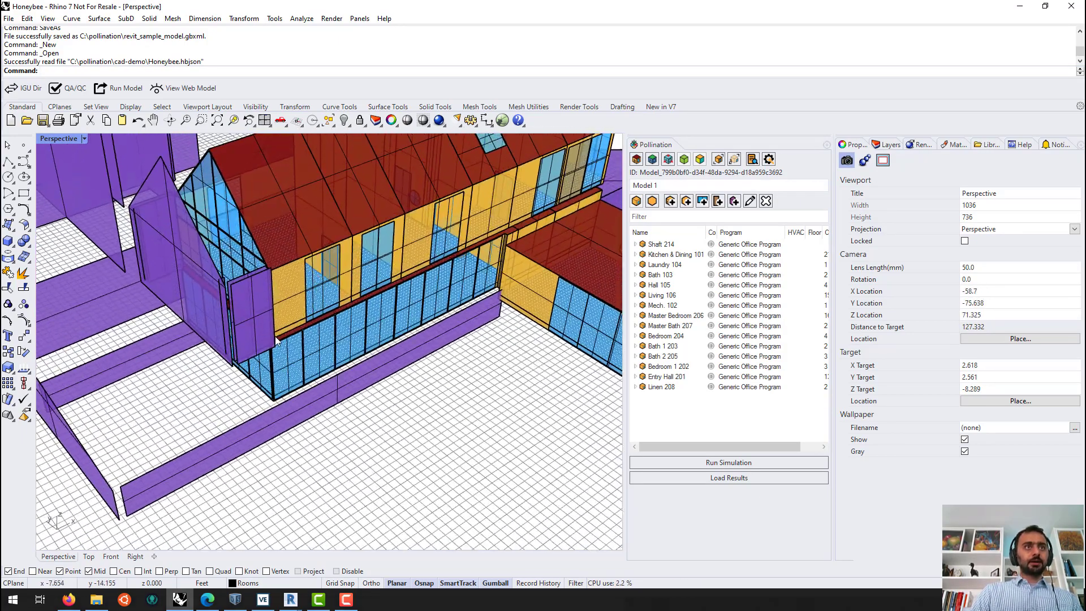
Examine the imported building and the purple shade surfaces around it from several angles.
{"action": "left_click", "coordinate": [165, 182]}
{"action": "left_click", "coordinate": [428, 469]}
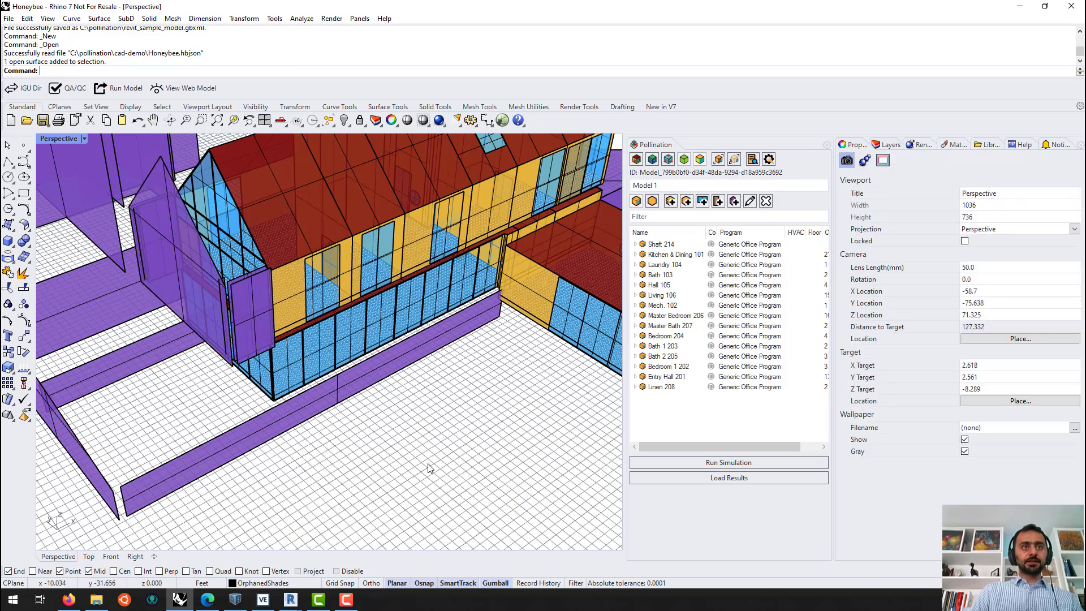
{"action": "scroll", "coordinate": [429, 469], "scroll_direction": "down", "scroll_amount": 5}
{"action": "right_click_drag", "start_coordinate": [428, 457], "coordinate": [478, 434]}
{"action": "scroll", "coordinate": [376, 441], "scroll_direction": "down", "scroll_amount": 4}
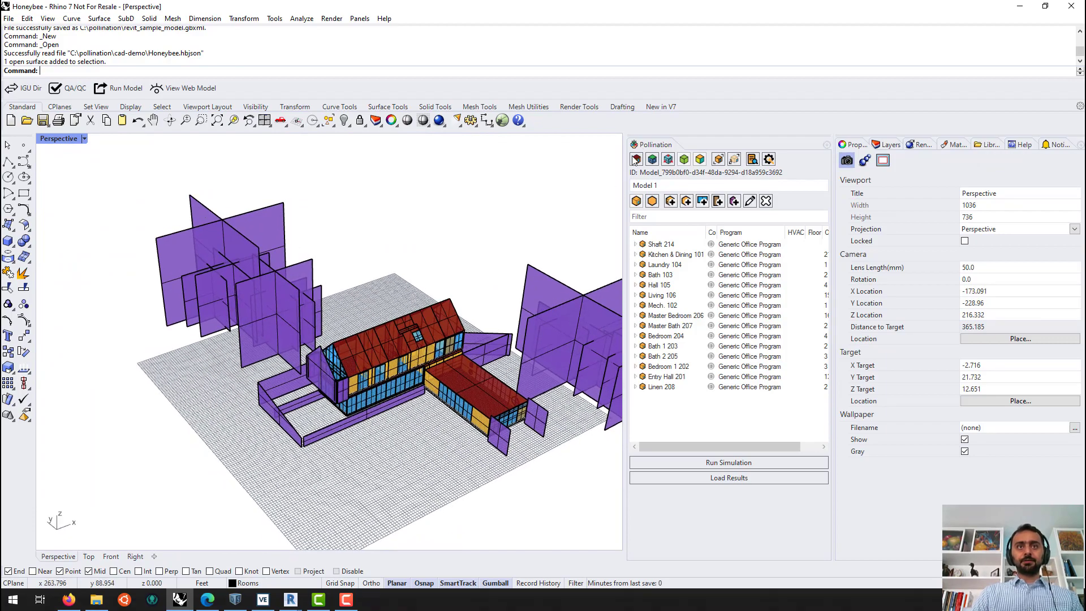
{"action": "scroll", "coordinate": [338, 397], "scroll_direction": "up", "scroll_amount": 5}
{"action": "right_click_drag", "start_coordinate": [338, 397], "coordinate": [390, 429]}
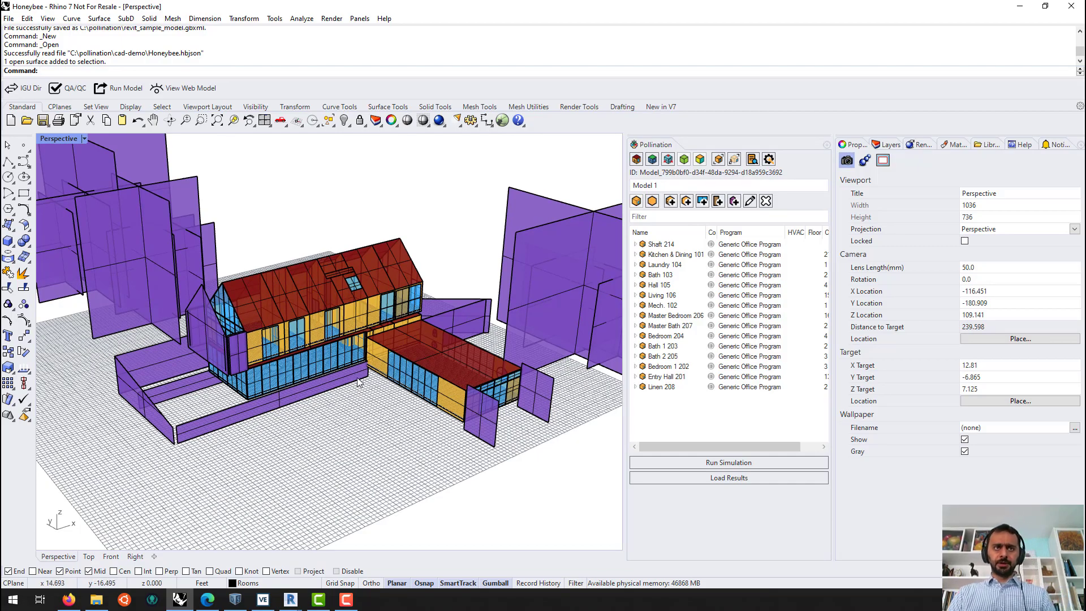
{"action": "mouse_move", "coordinate": [362, 382]}
{"action": "right_mouse_down"}
{"action": "mouse_move", "coordinate": [370, 445]}
{"action": "mouse_move", "coordinate": [371, 374]}
{"action": "right_mouse_up"}
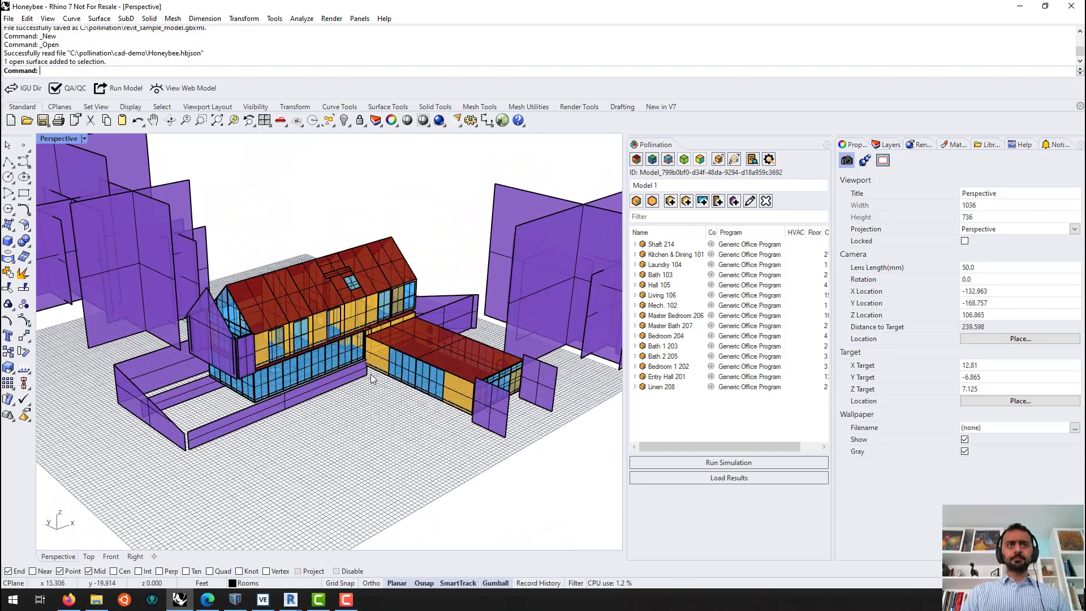
{"action": "scroll", "coordinate": [371, 374], "scroll_direction": "up", "scroll_amount": 5}
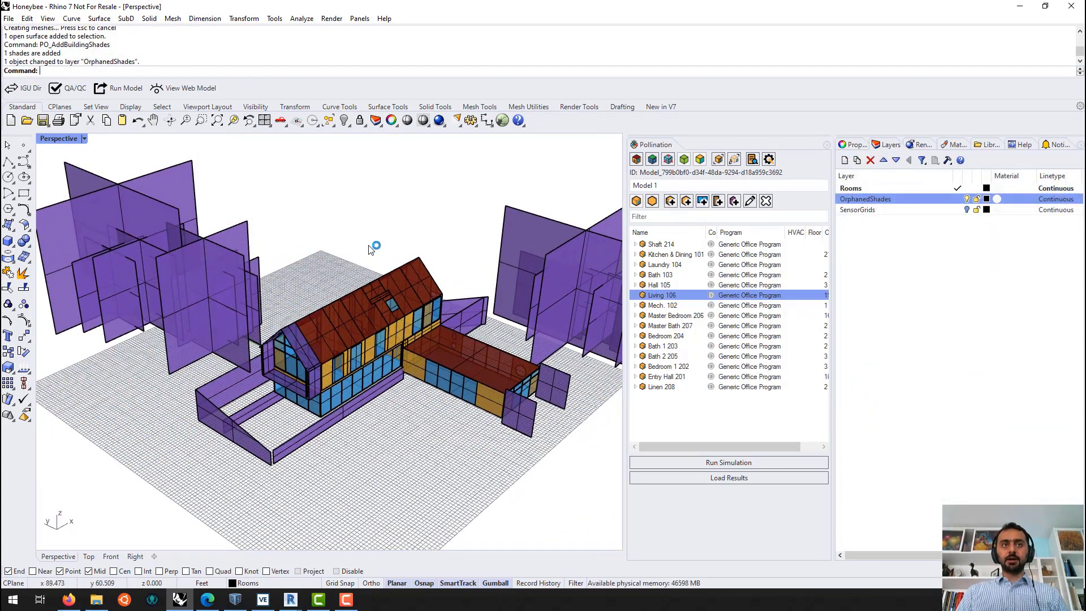
{"action": "right_click_drag", "start_coordinate": [376, 244], "coordinate": [365, 238]}
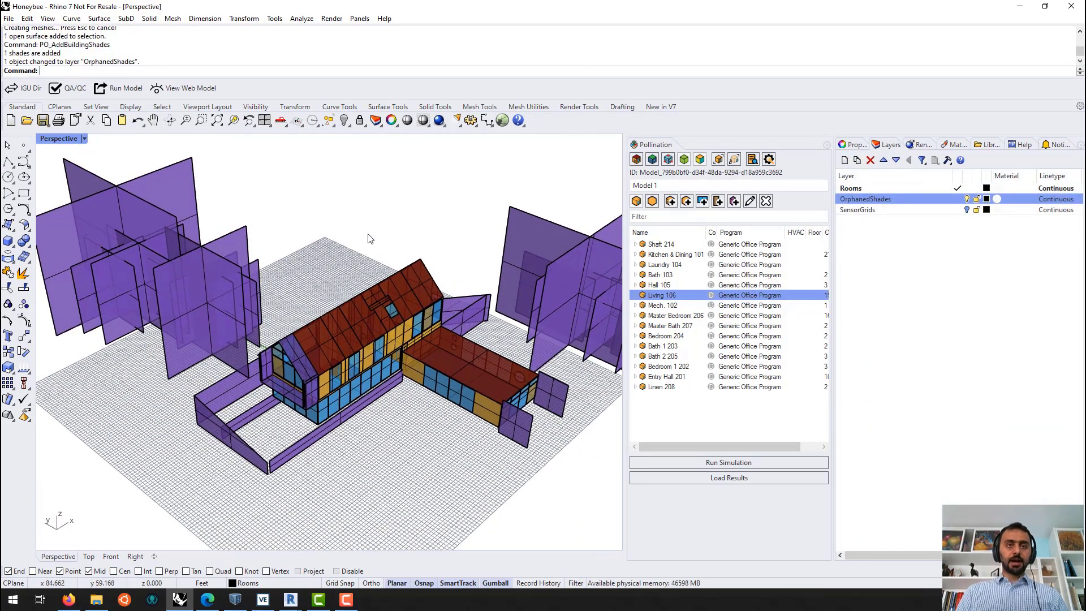
Save the model as revit_sample_model.3dm in the cad-demo folder, in Rhino 7 3D Models format.
{"action": "key", "text": "ctrl+s"}
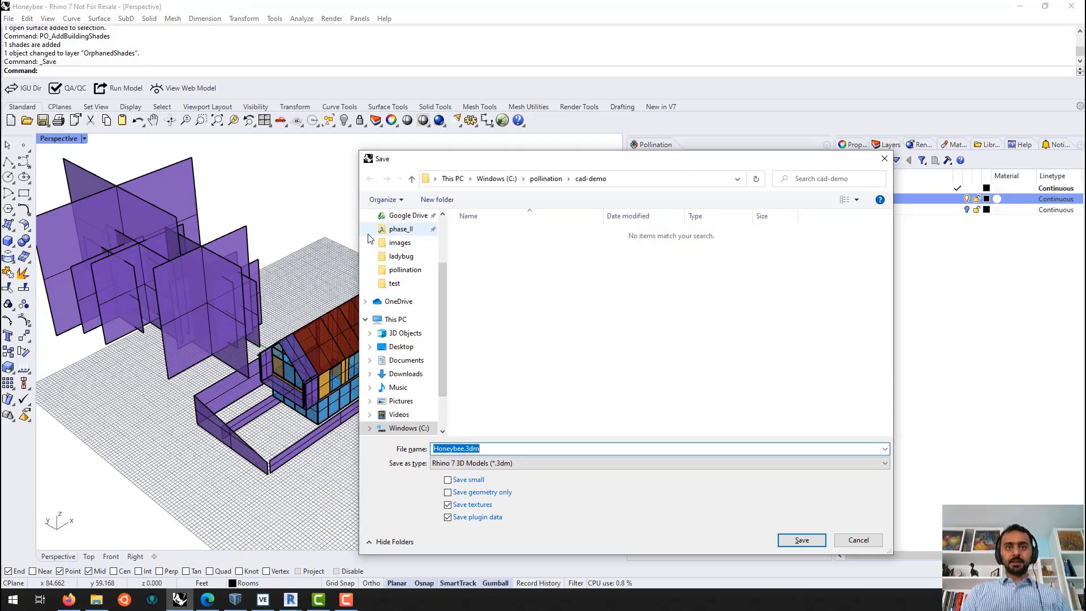
{"action": "key", "text": "Home"}
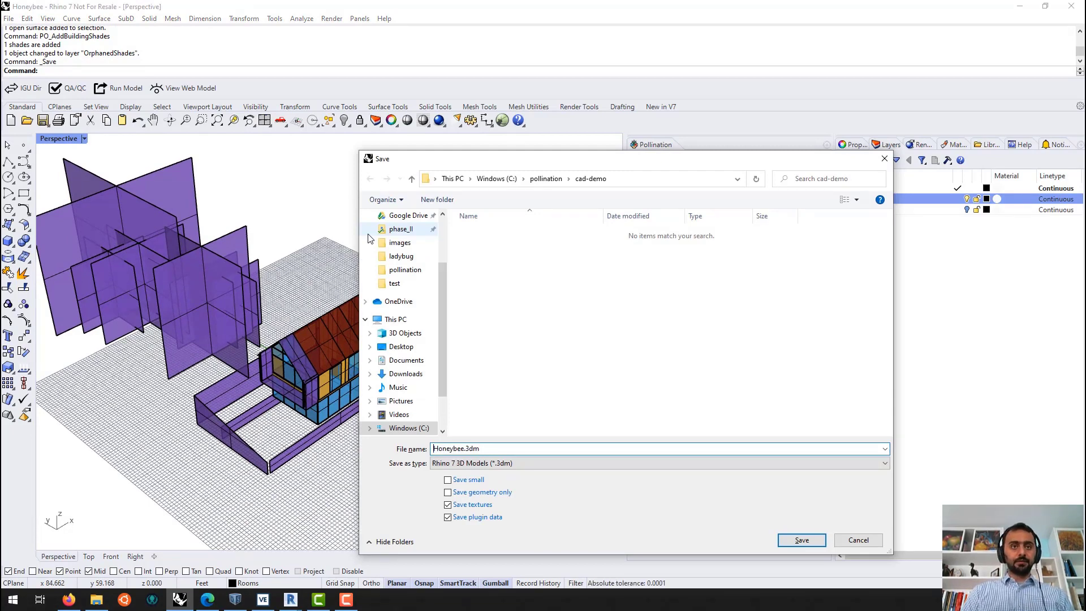
{"action": "key", "text": "shift+Right"}
{"action": "key", "text": "shift+Right"}
{"action": "key", "text": "shift+Right"}
{"action": "key", "text": "shift+Right"}
{"action": "key", "text": "shift+Right"}
{"action": "key", "text": "shift+Right"}
{"action": "type", "text": "revit_sa"}
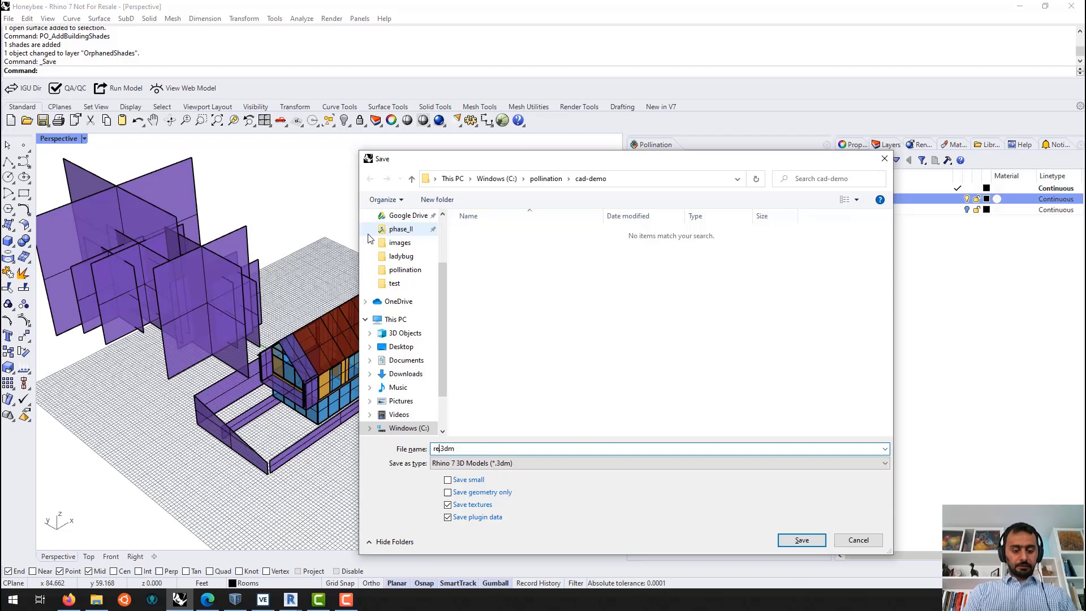
{"action": "type", "text": "m"}
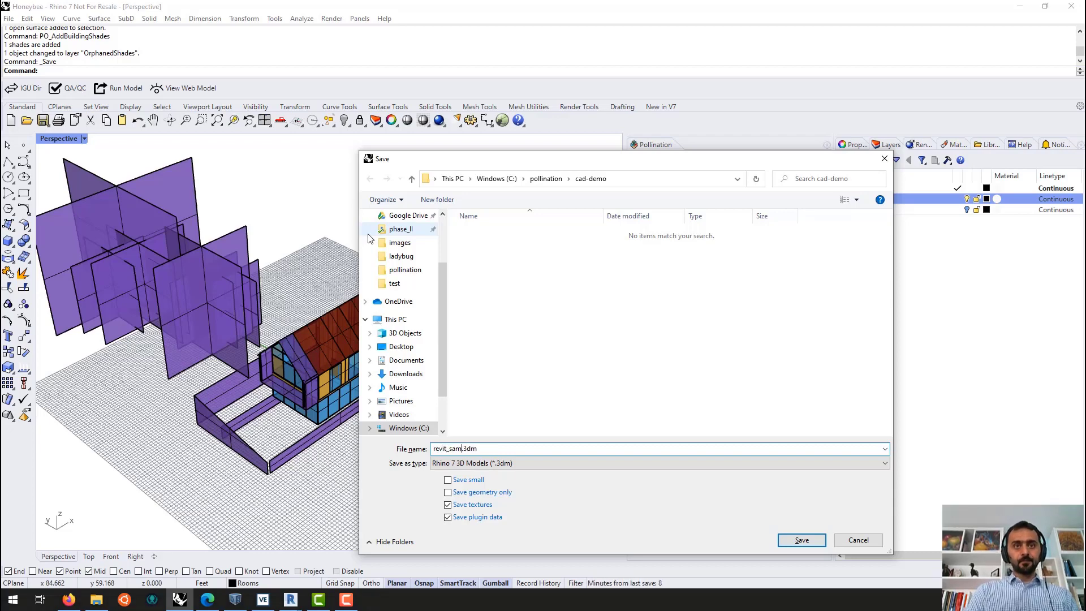
{"action": "type", "text": "ple"}
{"action": "type", "text": "_model"}
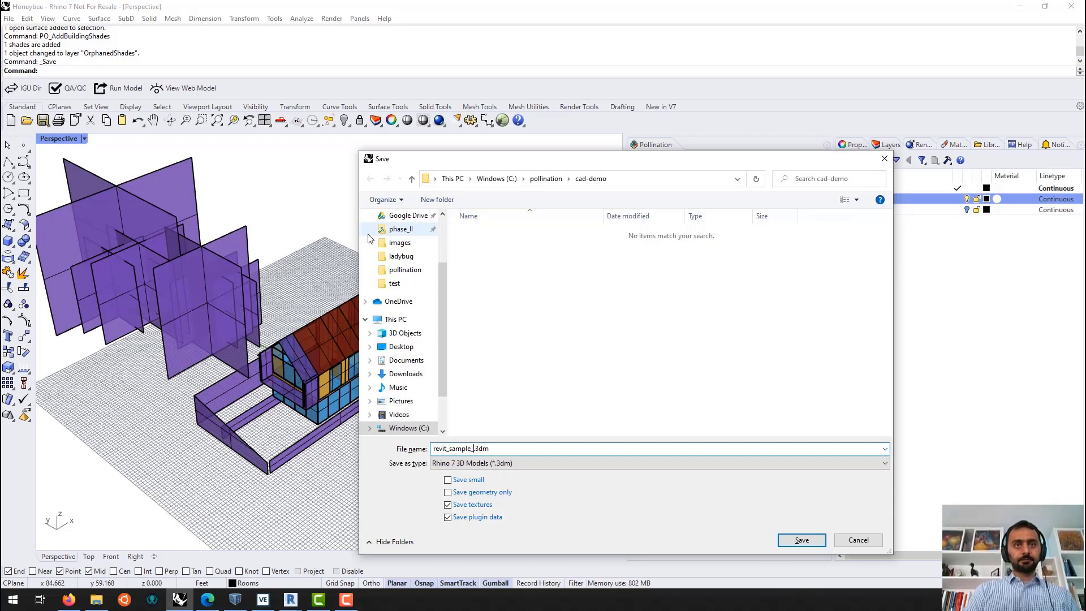
{"action": "key", "text": "Return"}
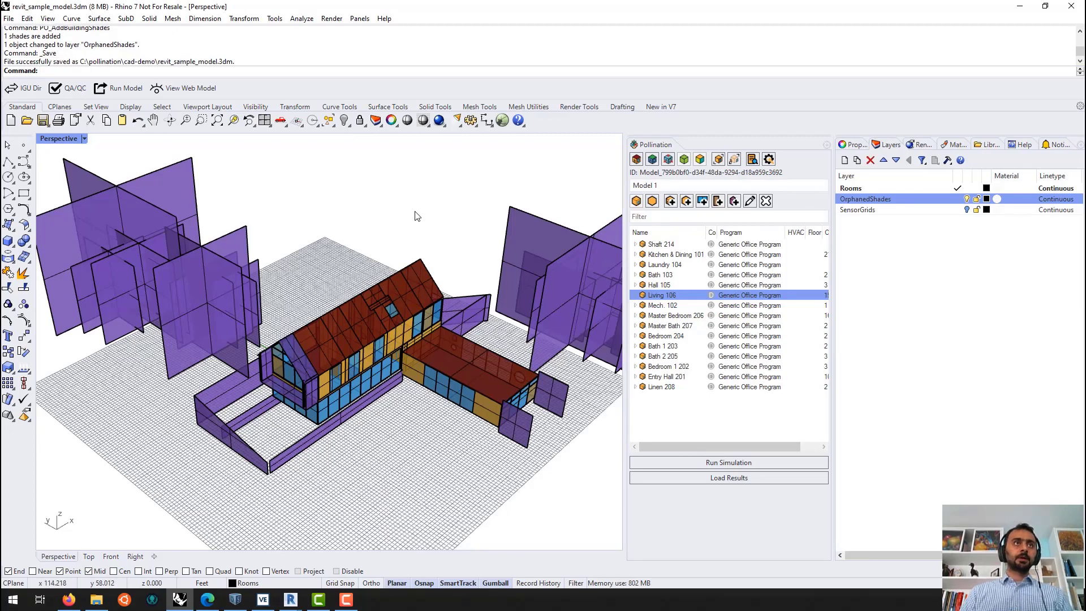
{"action": "key", "text": "ctrl+s"}
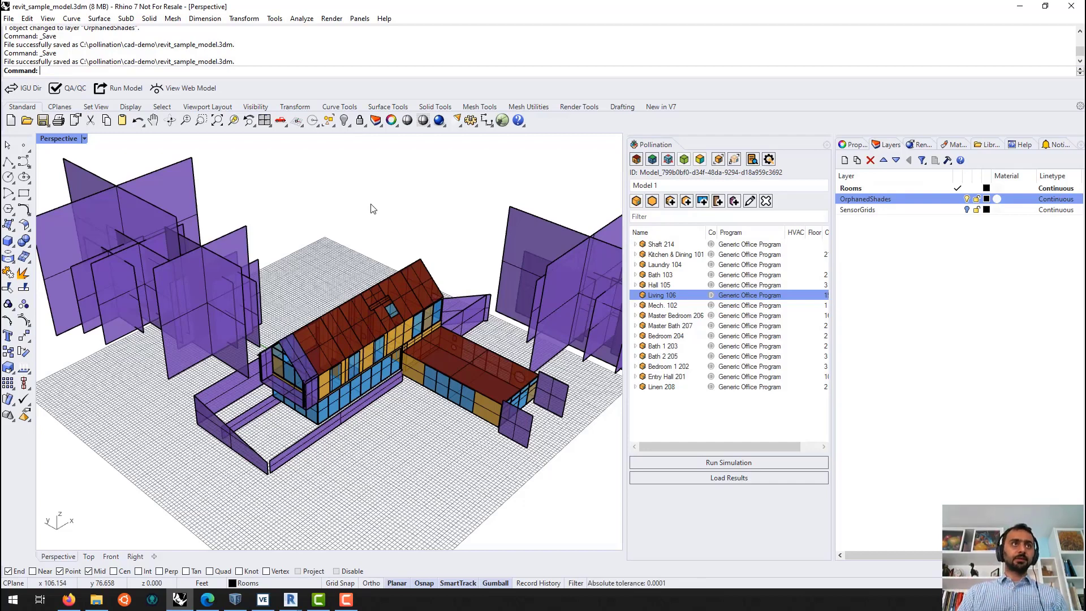
Create a new document from the template Large Objects - Meters.3dm.
{"action": "key", "text": "ctrl+n"}
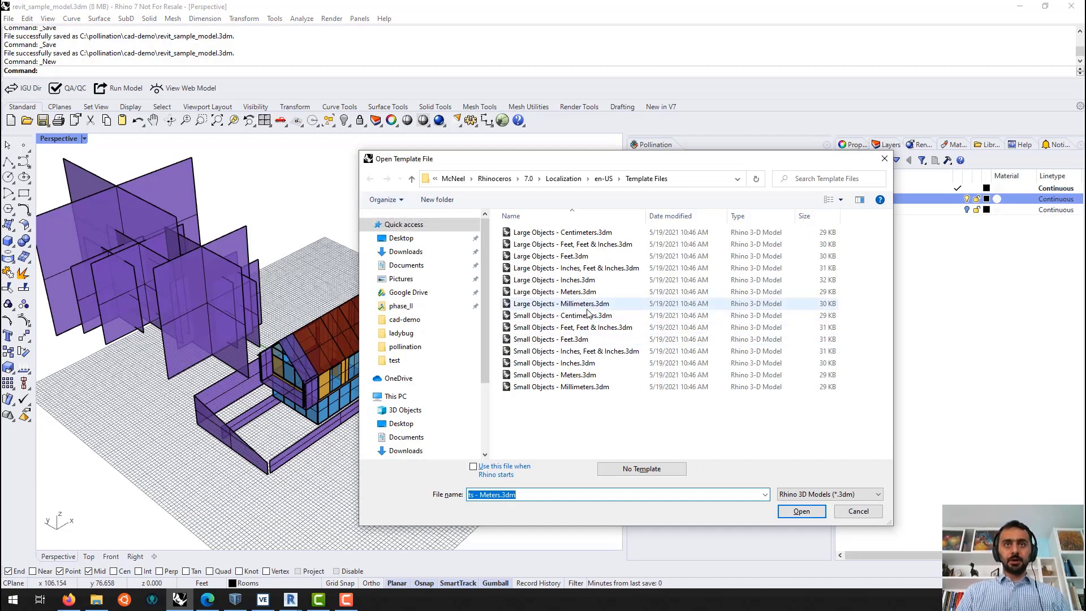
{"action": "left_click", "coordinate": [577, 293]}
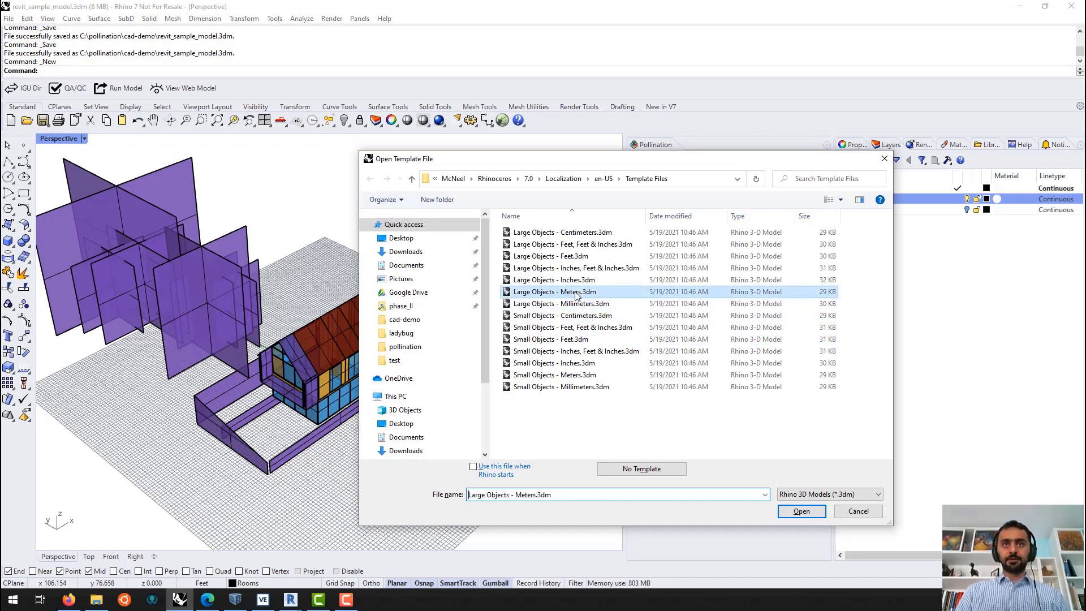
{"action": "left_click", "coordinate": [800, 506]}
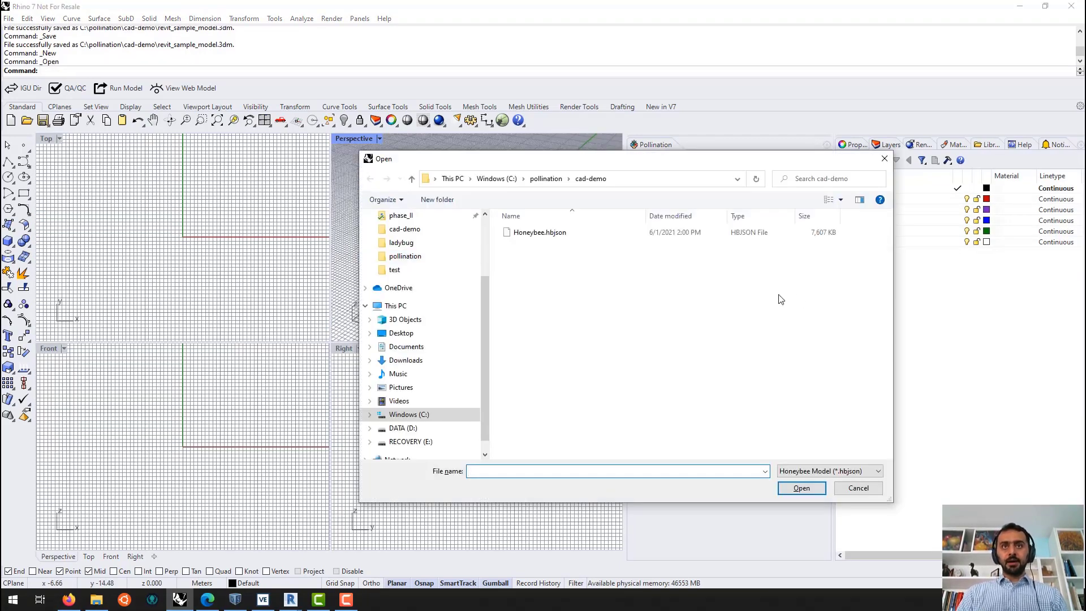
Reopen revit_sample_model.3dm from the cad-demo folder using the Rhino 3D Models (*.3dm) file type.
{"action": "left_click", "coordinate": [843, 471]}
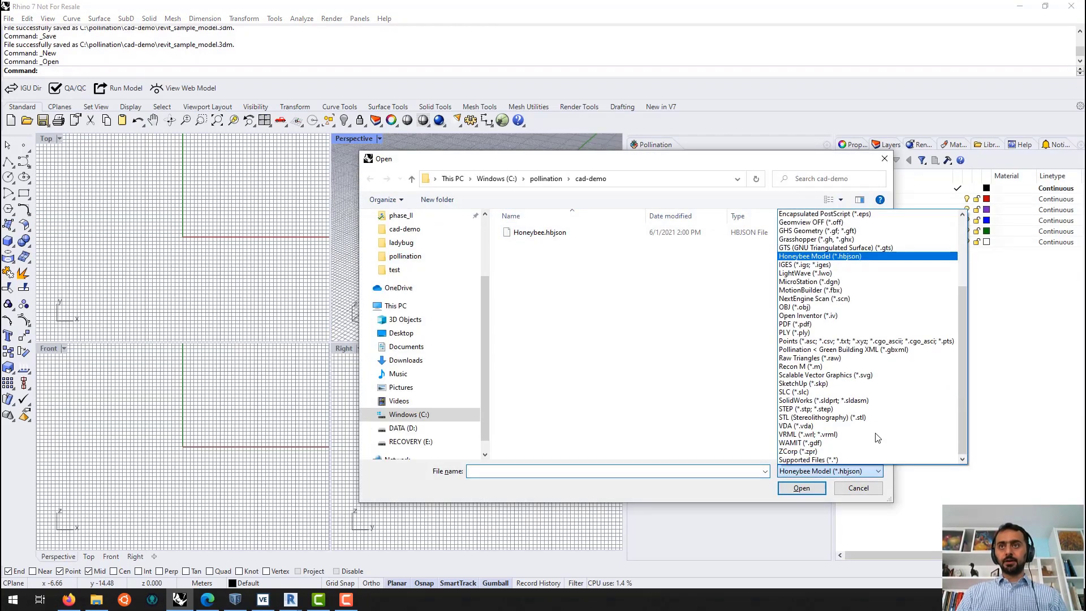
{"action": "scroll", "coordinate": [835, 238], "scroll_direction": "up", "scroll_amount": 5}
{"action": "left_click", "coordinate": [816, 213]}
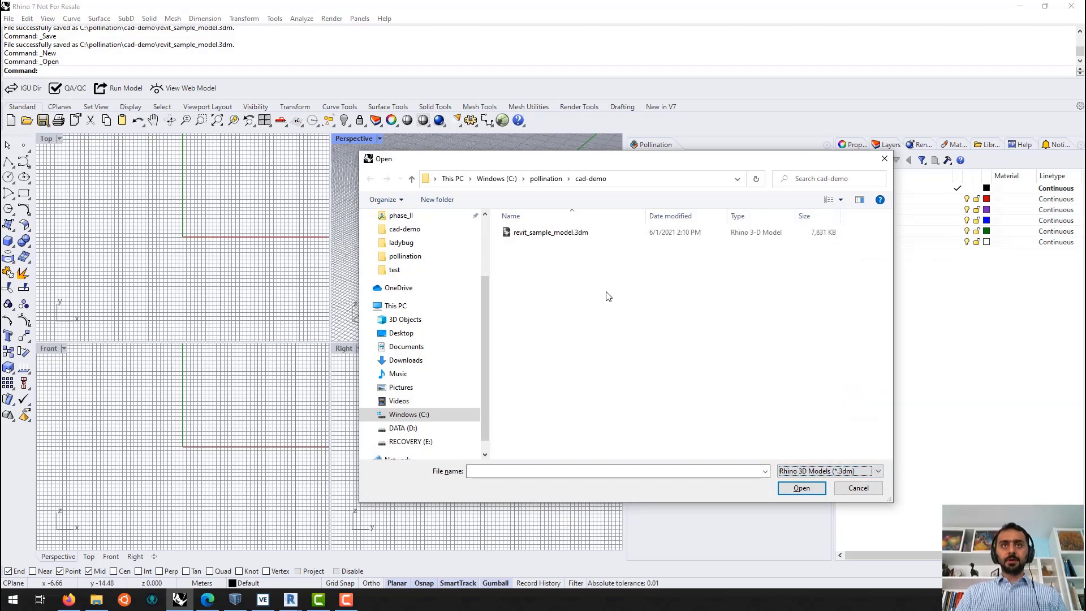
{"action": "left_click", "coordinate": [574, 233]}
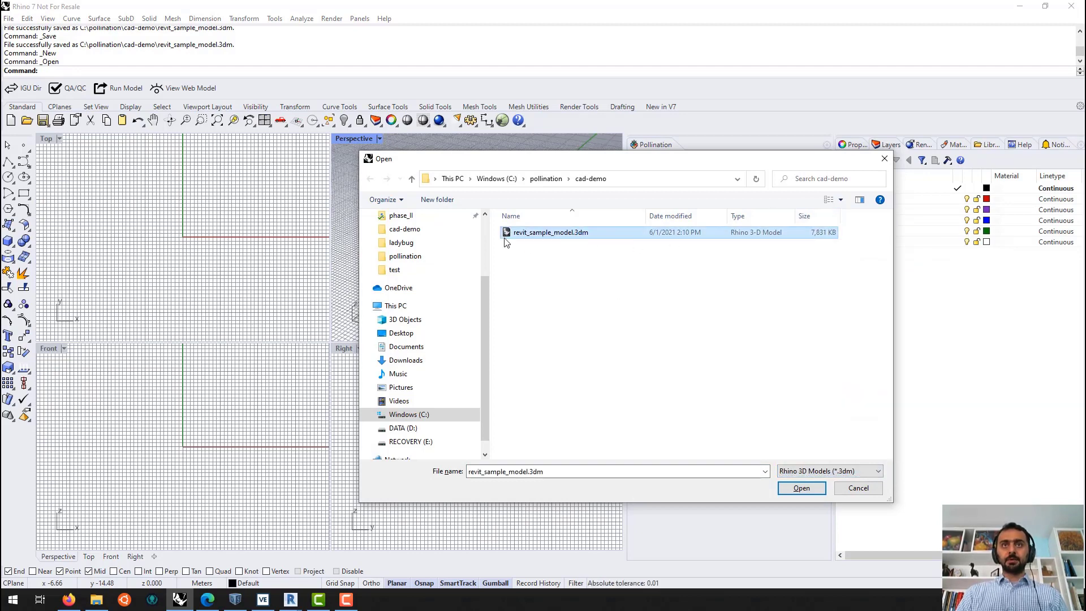
{"action": "left_click", "coordinate": [801, 488]}
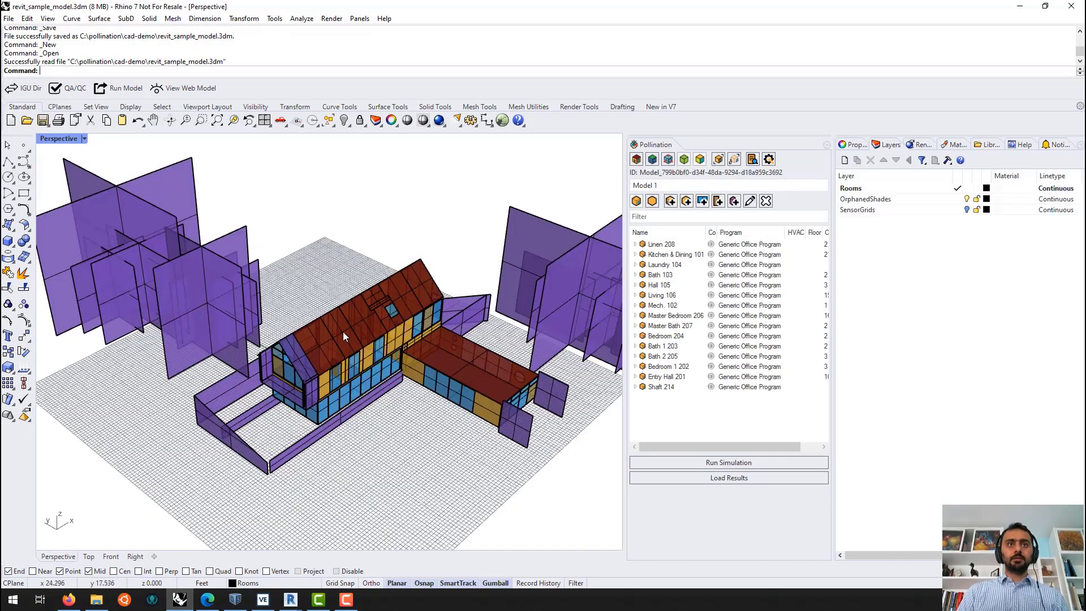
Select the single-storey Living 106 room, widen the room list and its Name column, and open the room's energy properties.
{"action": "mouse_move", "coordinate": [343, 331]}
{"action": "right_mouse_down"}
{"action": "mouse_move", "coordinate": [495, 301]}
{"action": "mouse_move", "coordinate": [368, 259]}
{"action": "mouse_move", "coordinate": [396, 294]}
{"action": "right_mouse_up"}
{"action": "scroll", "coordinate": [449, 358], "scroll_direction": "up", "scroll_amount": 3}
{"action": "left_click", "coordinate": [449, 357]}
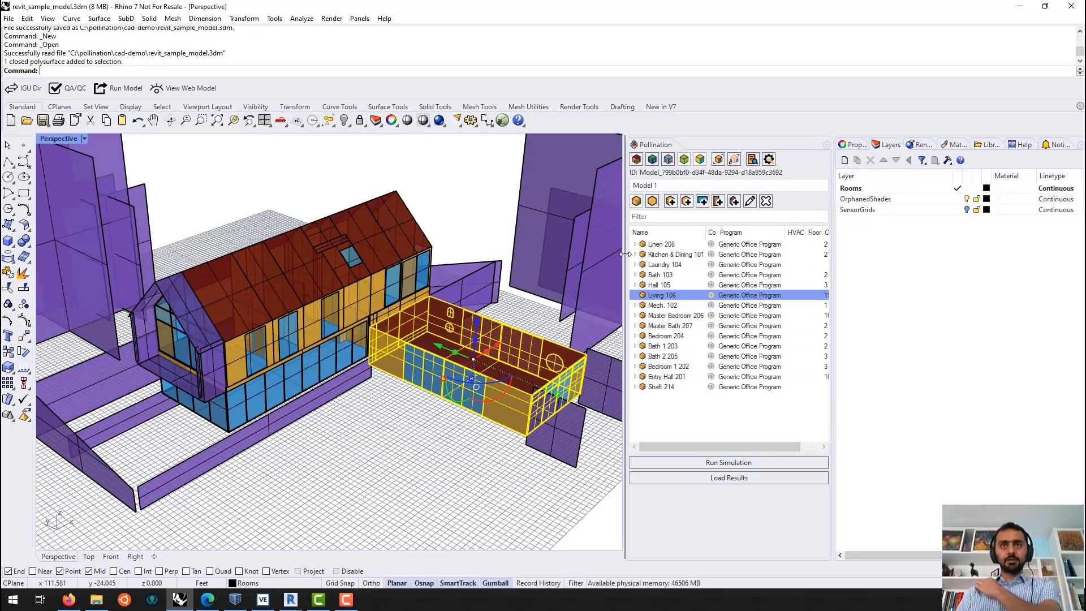
{"action": "left_click_drag", "start_coordinate": [625, 255], "coordinate": [596, 254]}
{"action": "left_click_drag", "start_coordinate": [689, 233], "coordinate": [705, 233]}
{"action": "double_click", "coordinate": [722, 297]}
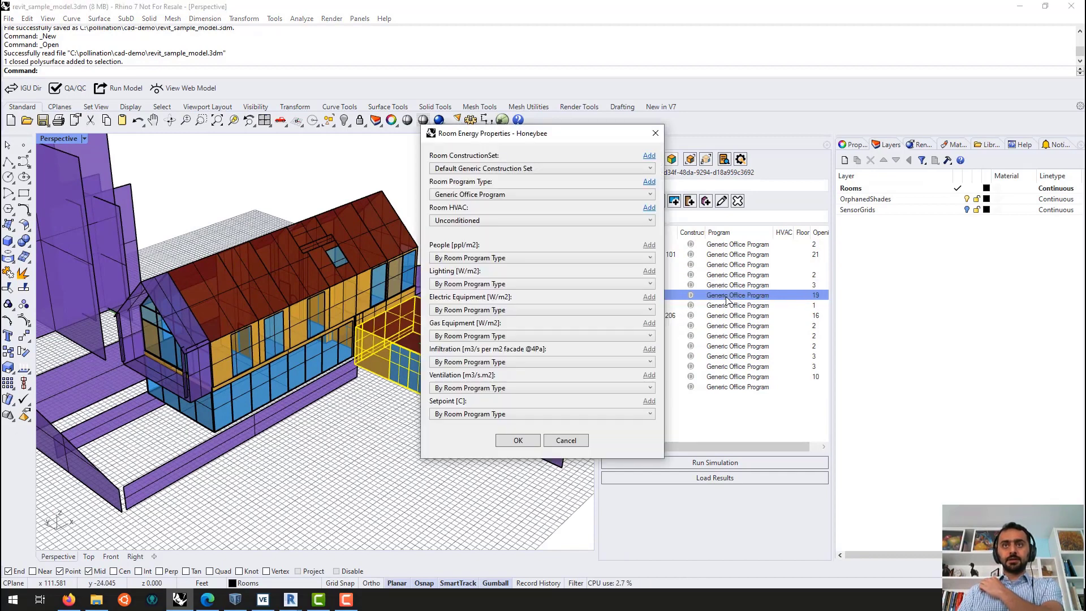
Add a room program type from OpenStudio Standards, choosing the MidriseApartment building type.
{"action": "left_click", "coordinate": [495, 196]}
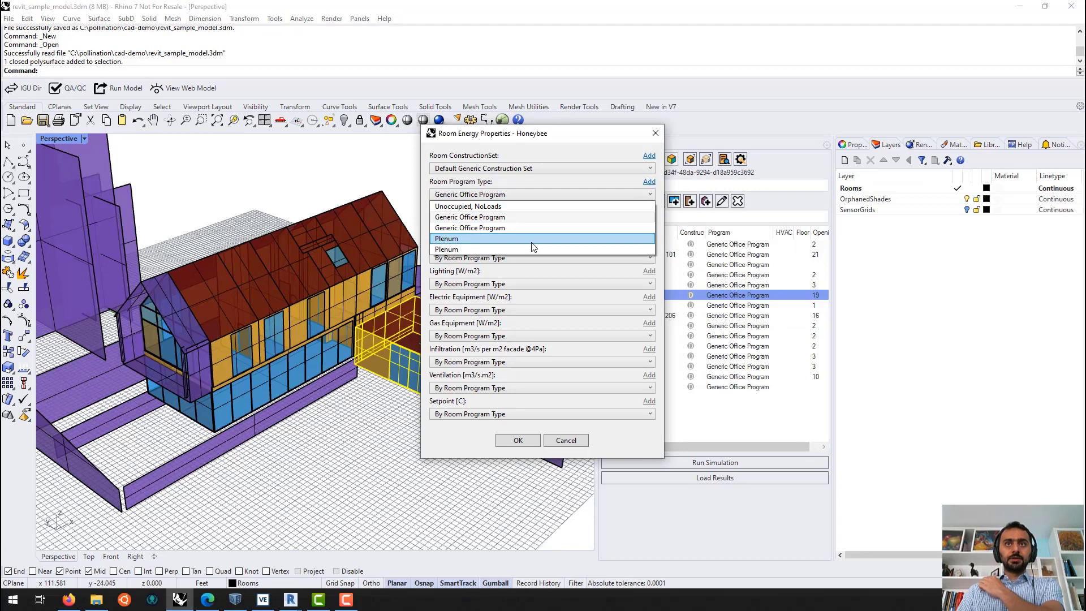
{"action": "left_click", "coordinate": [634, 193]}
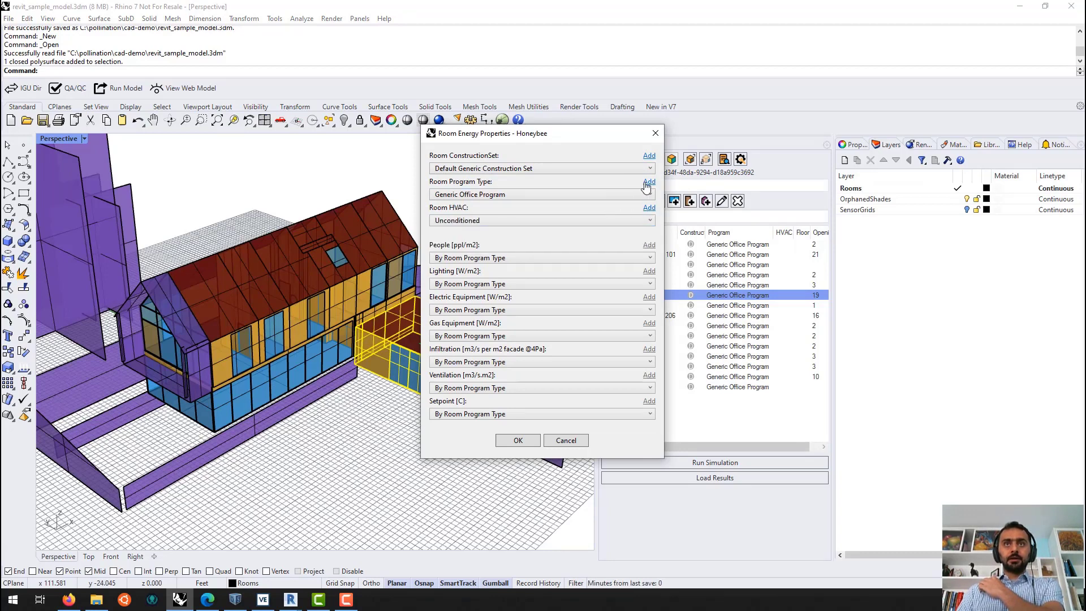
{"action": "left_click", "coordinate": [648, 182]}
{"action": "left_click", "coordinate": [485, 287]}
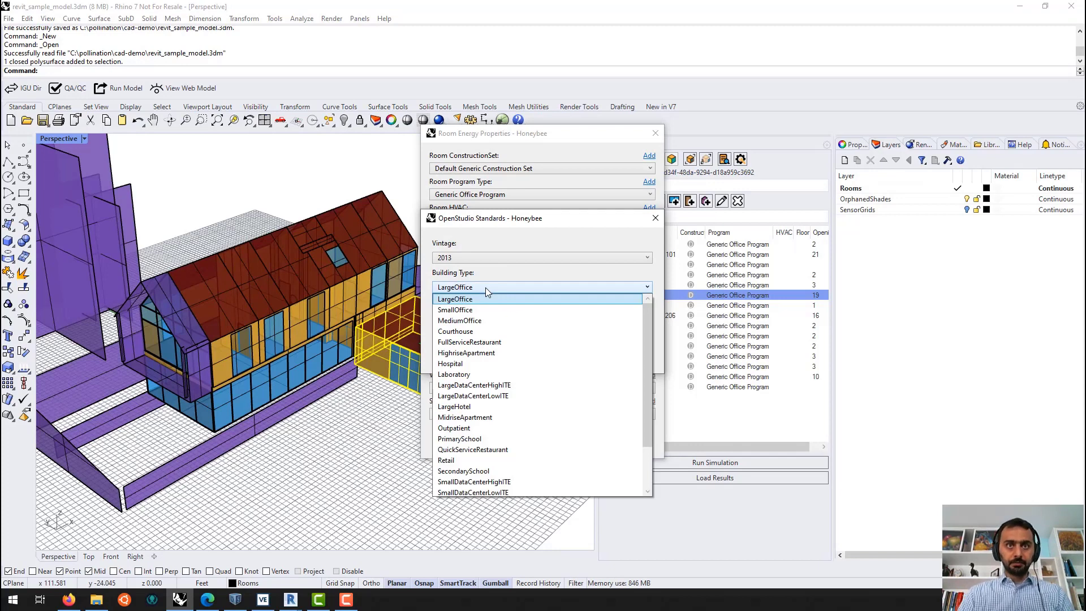
{"action": "left_click", "coordinate": [501, 417]}
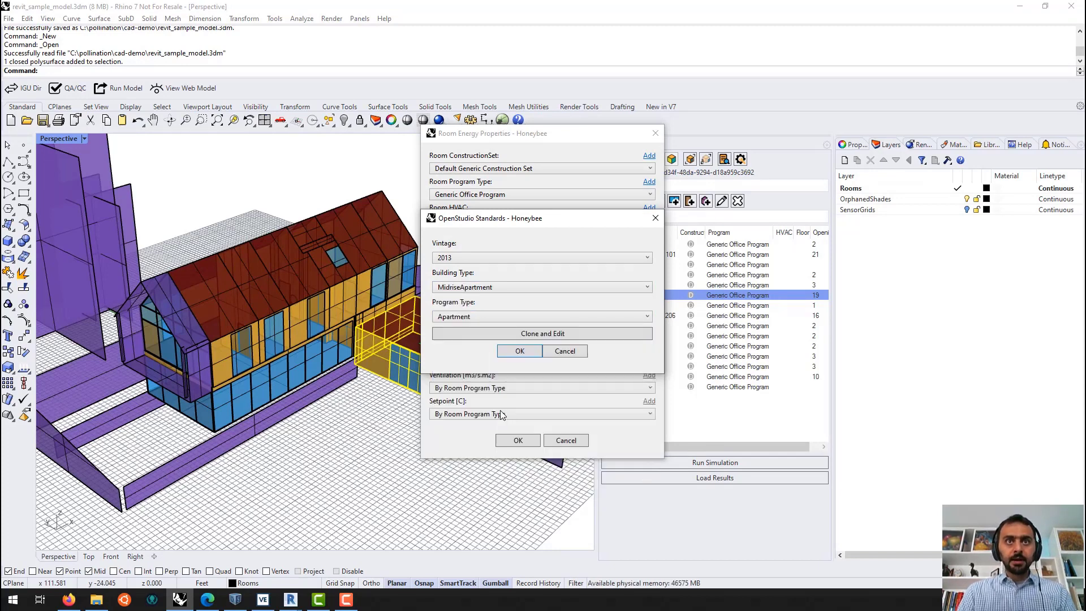
Apply the 2013 MidriseApartment Apartment program to the Living 106 room and clear the selection.
{"action": "left_click", "coordinate": [467, 258]}
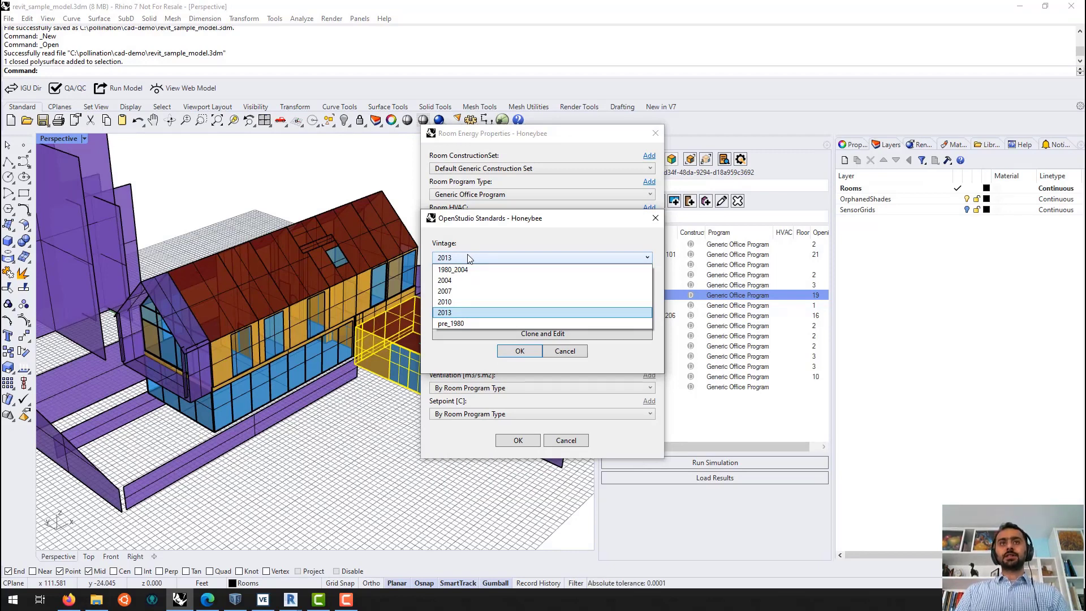
{"action": "left_click", "coordinate": [469, 257]}
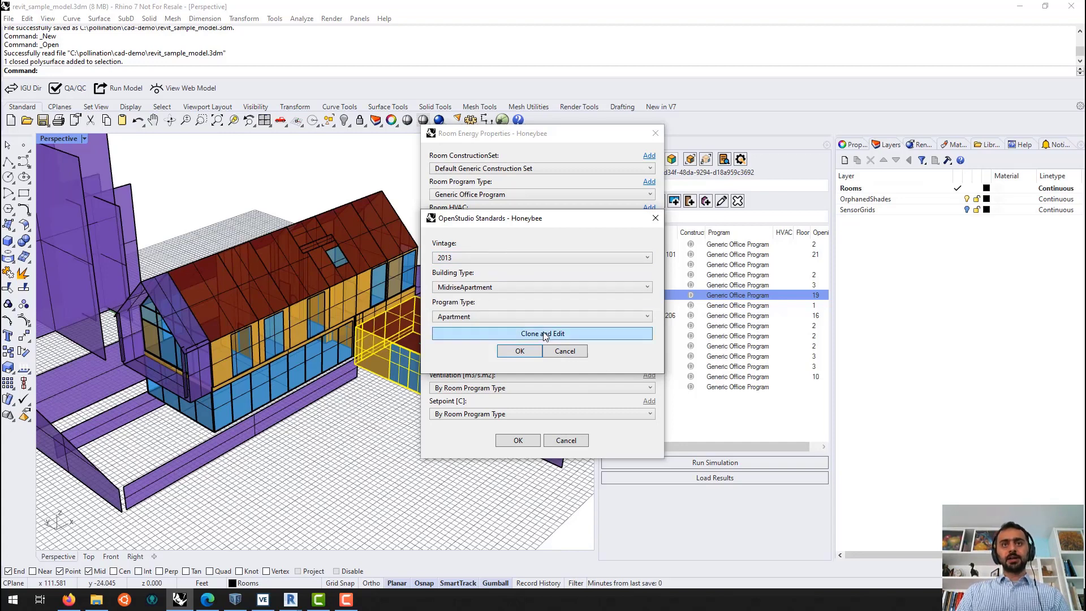
{"action": "left_click", "coordinate": [520, 351]}
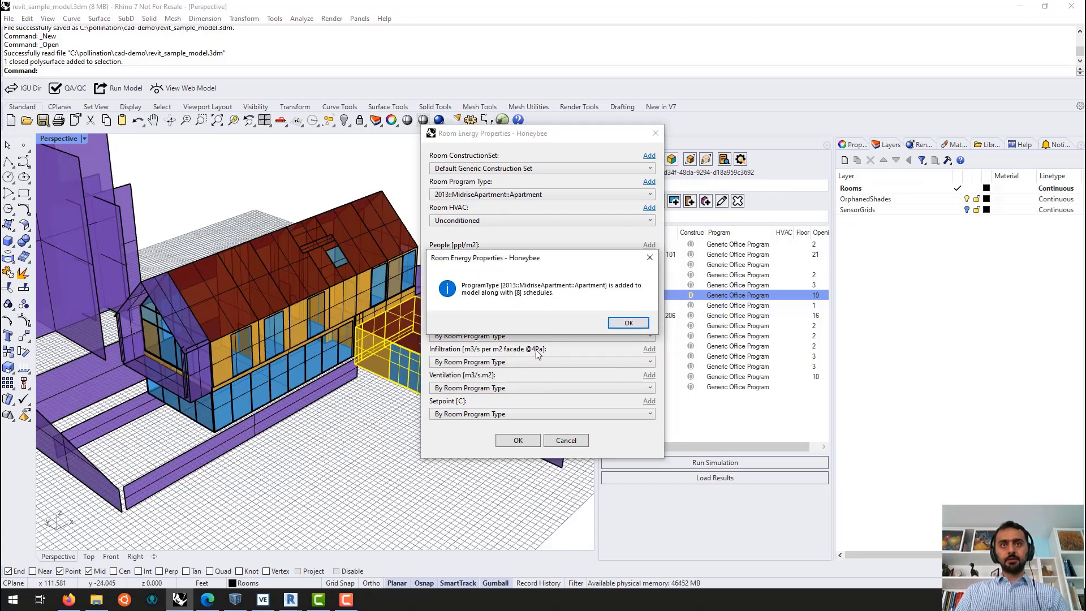
{"action": "left_click", "coordinate": [627, 323]}
{"action": "left_click", "coordinate": [530, 441]}
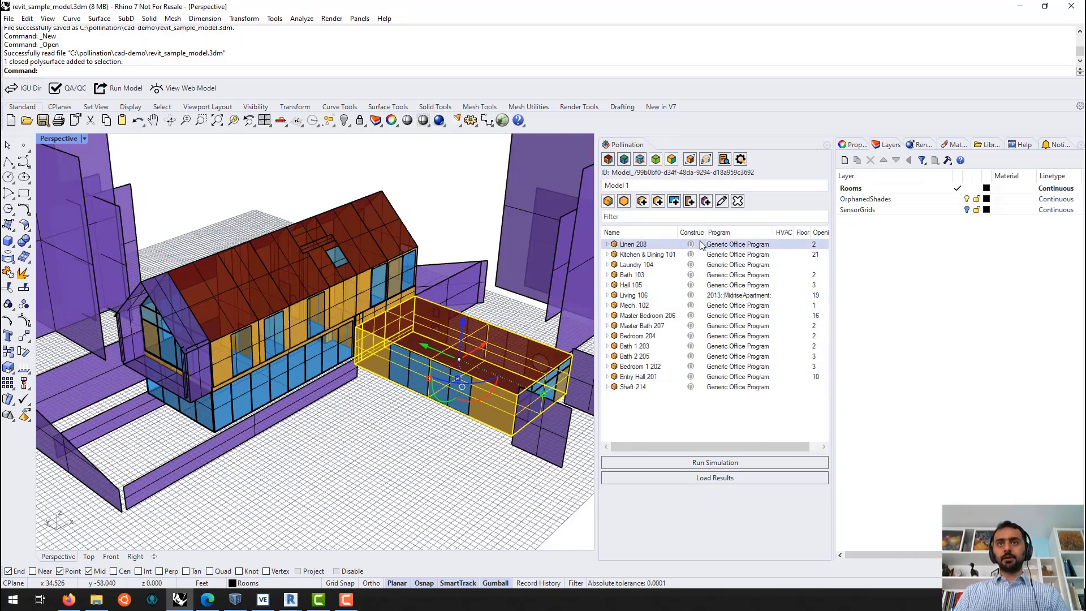
{"action": "left_click", "coordinate": [373, 451]}
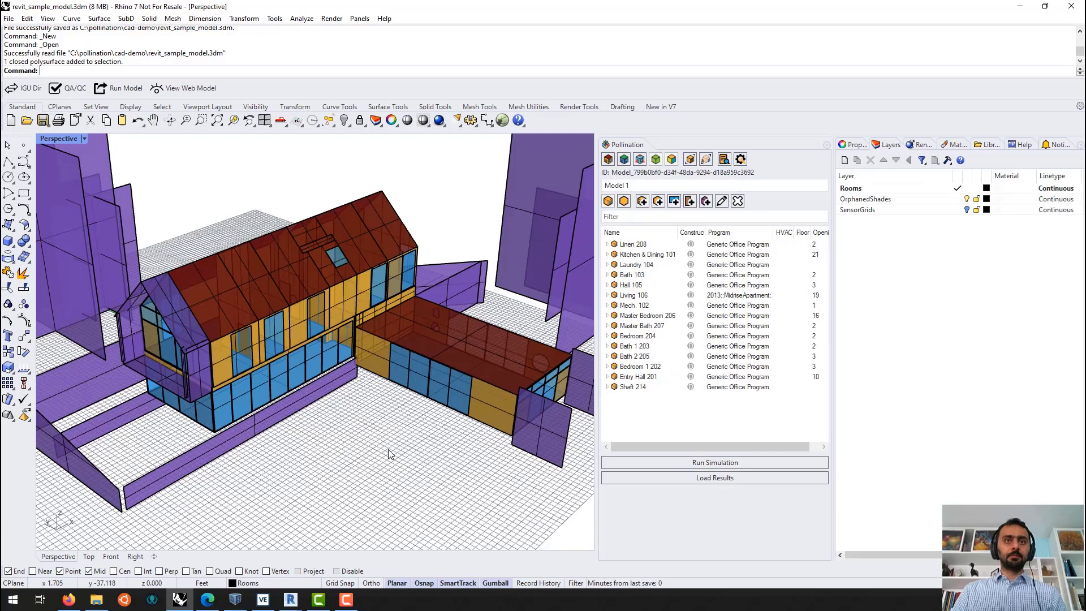
Start a SaveAs of the model and delete the existing revit_sample_model.gbxml from the cad-demo folder.
{"action": "right_click_drag", "start_coordinate": [388, 449], "coordinate": [402, 429]}
{"action": "scroll", "coordinate": [385, 418], "scroll_direction": "down", "scroll_amount": 3}
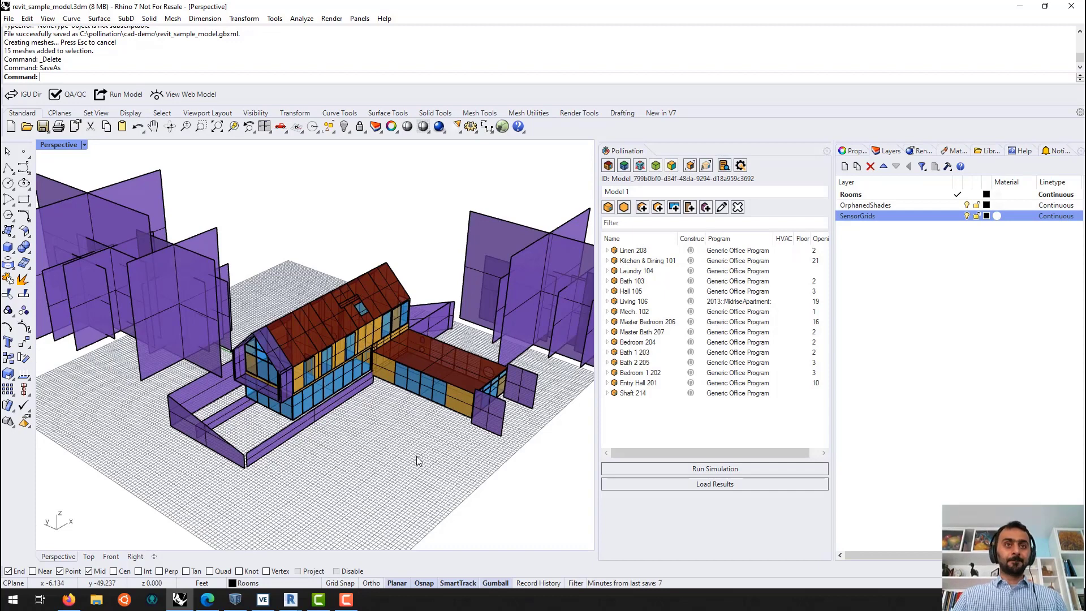
{"action": "right_click_drag", "start_coordinate": [416, 456], "coordinate": [414, 455]}
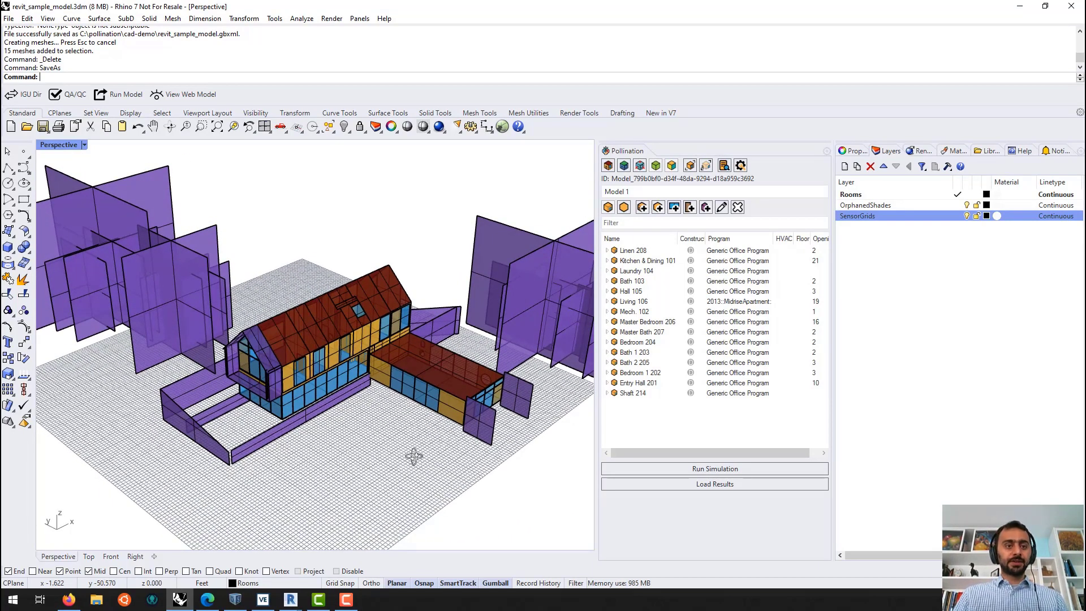
{"action": "key", "text": "ctrl+s"}
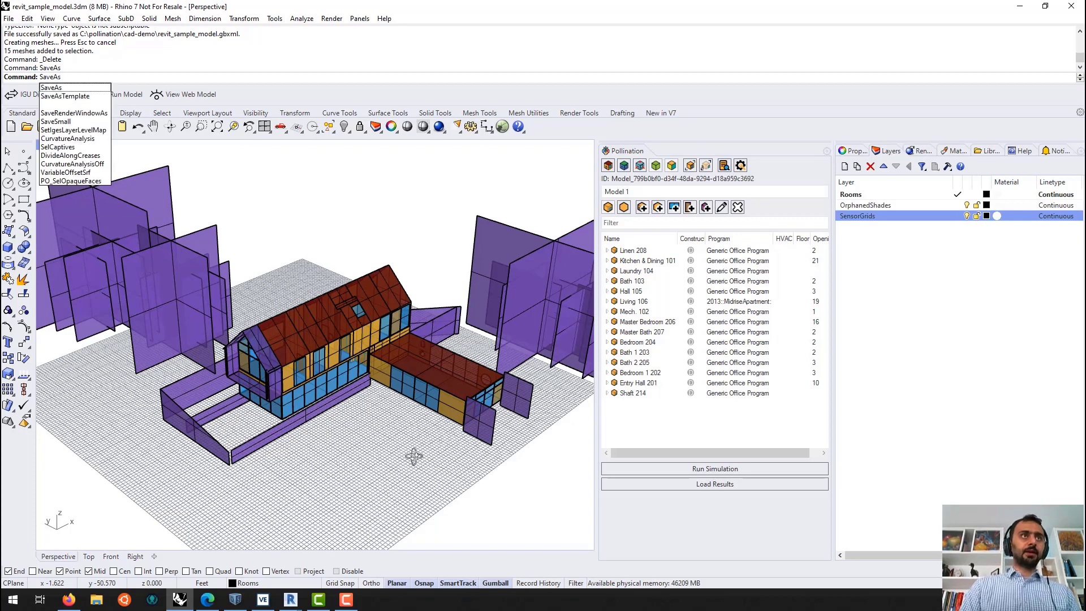
{"action": "key", "text": "Return"}
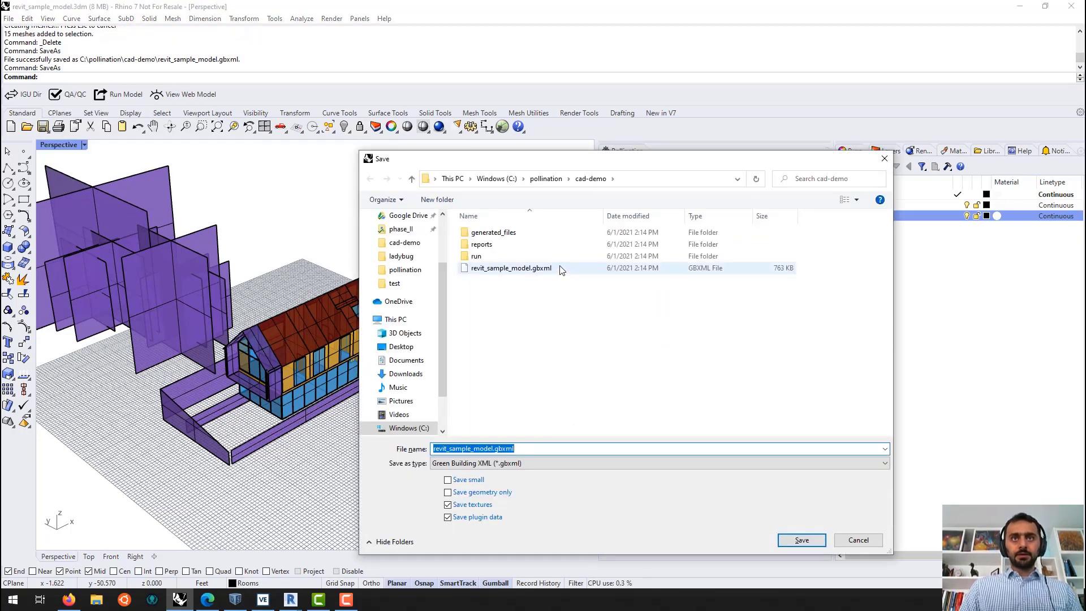
{"action": "left_click", "coordinate": [560, 269]}
{"action": "key", "text": "Delete"}
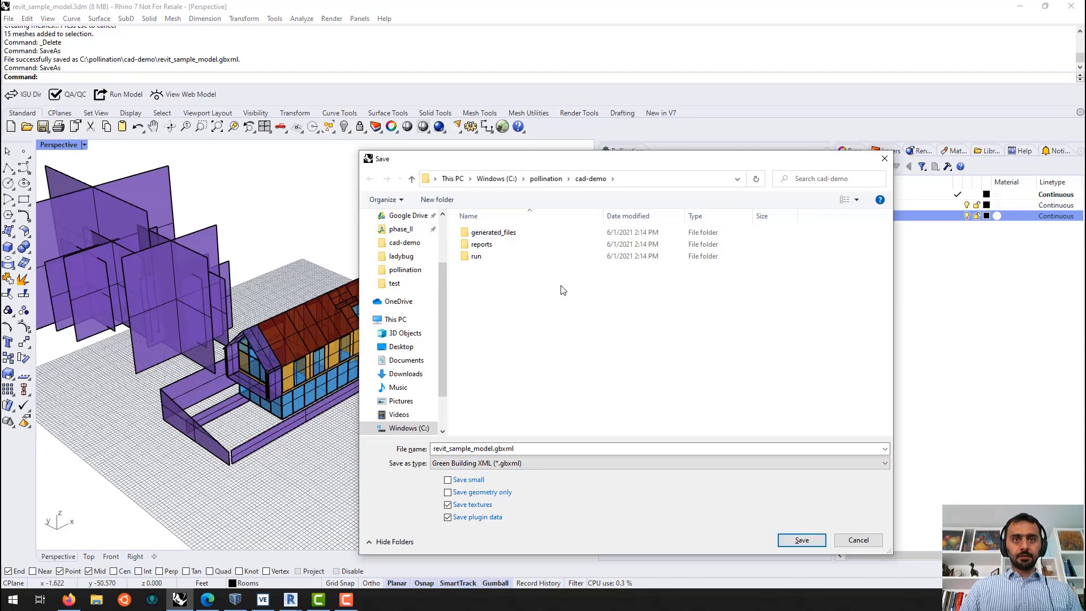
Save the model as revit_sample_model.gbxml in the cad-demo folder, in Green Building XML format.
{"action": "left_click", "coordinate": [543, 449]}
{"action": "left_click", "coordinate": [542, 464]}
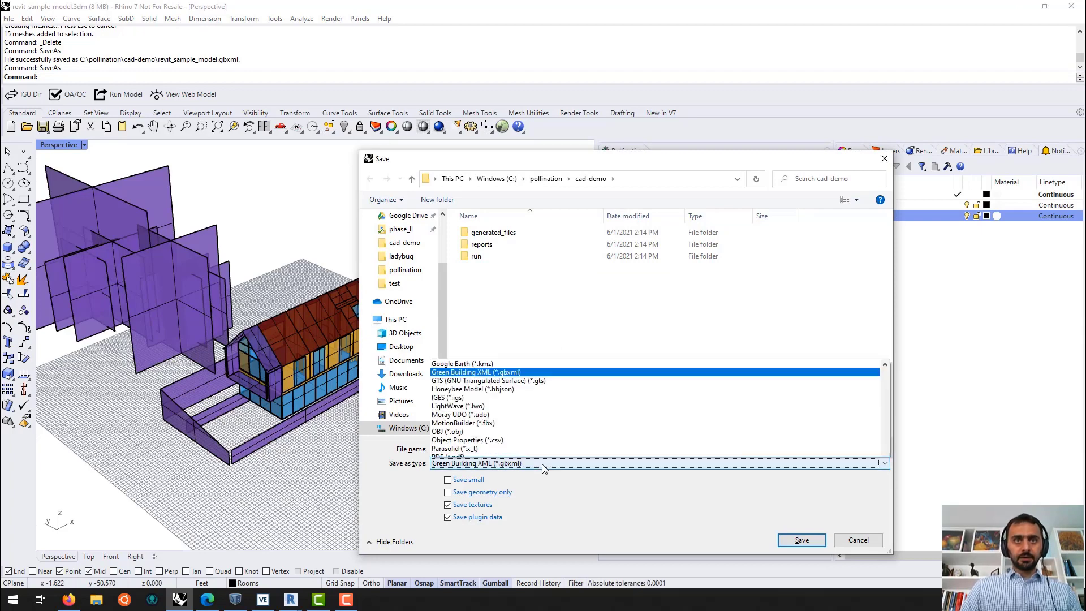
{"action": "left_click", "coordinate": [542, 464]}
{"action": "left_click", "coordinate": [529, 449]}
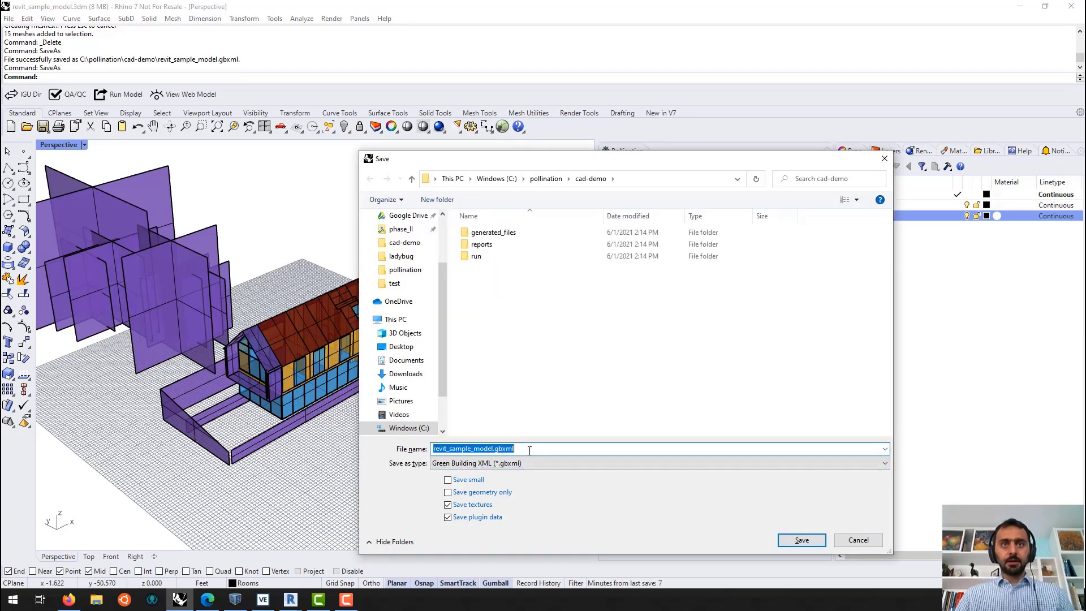
{"action": "left_click", "coordinate": [530, 449]}
{"action": "left_click", "coordinate": [801, 539]}
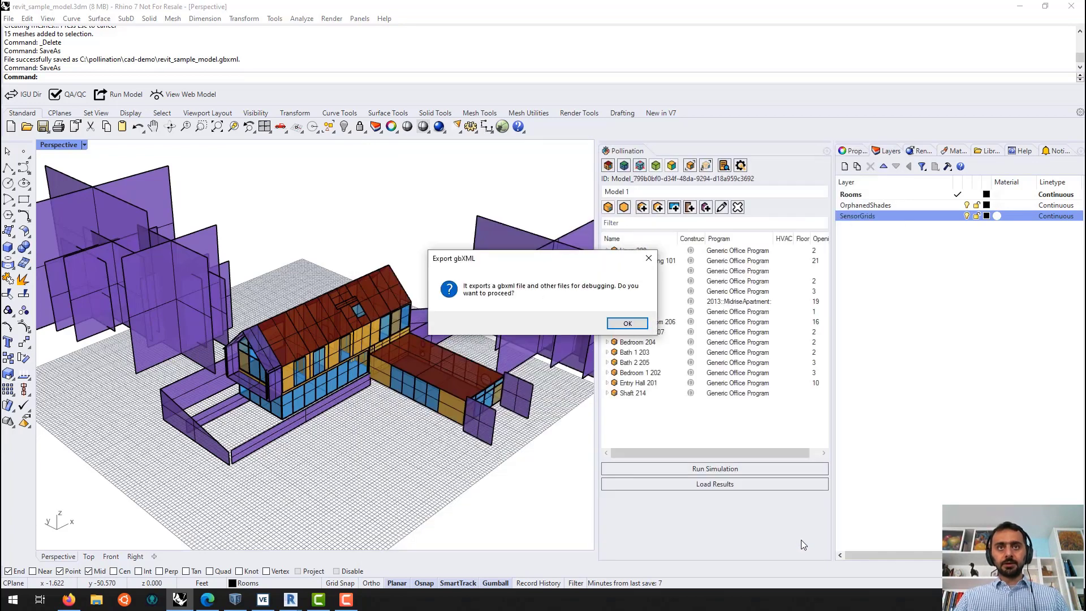